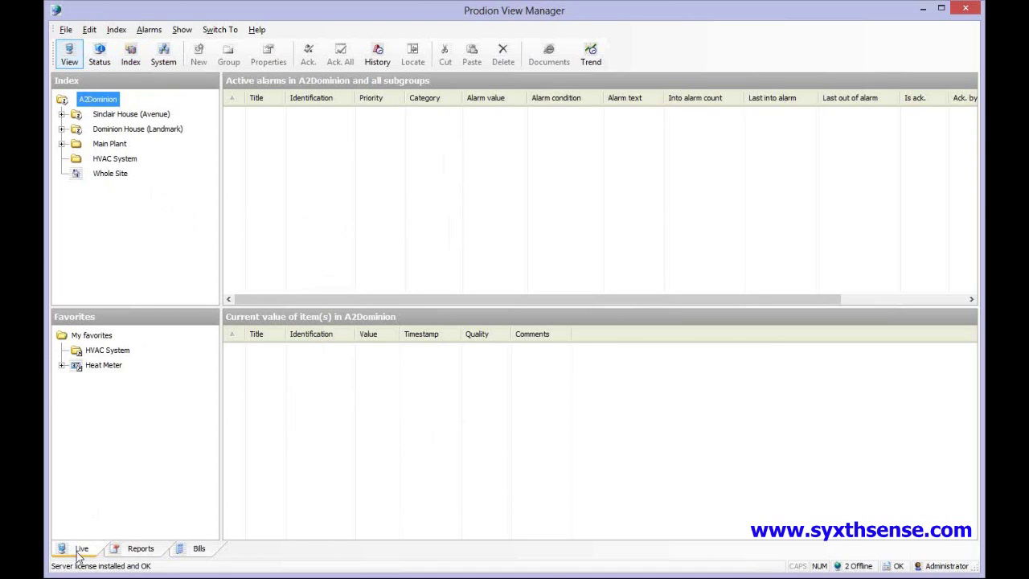
On the Live view, select Sinclair House (Avenue) > Flat A4 > Heat Meter to list its six current readings
{"action": "left_click", "coordinate": [80, 555]}
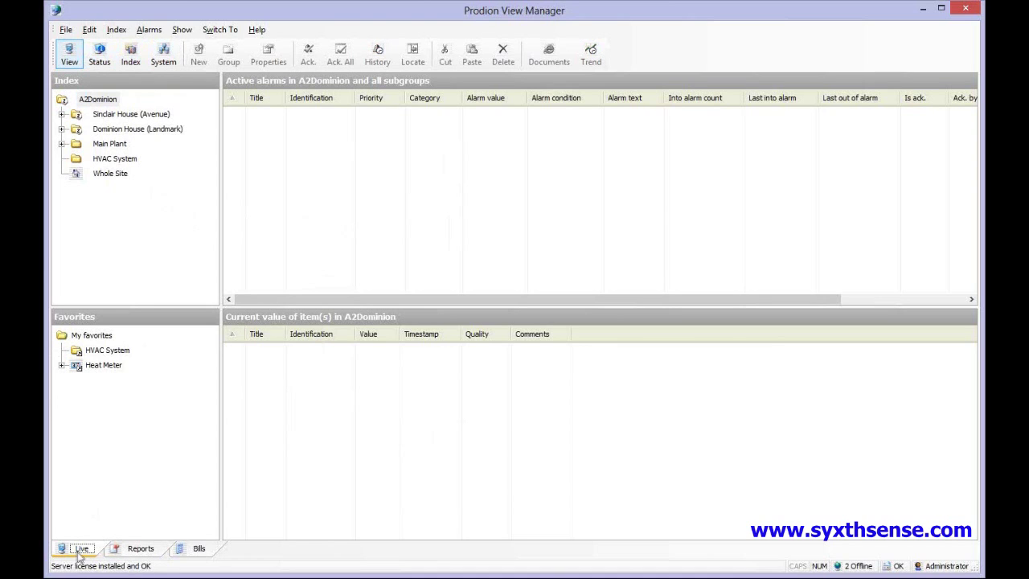
{"action": "left_click", "coordinate": [191, 550]}
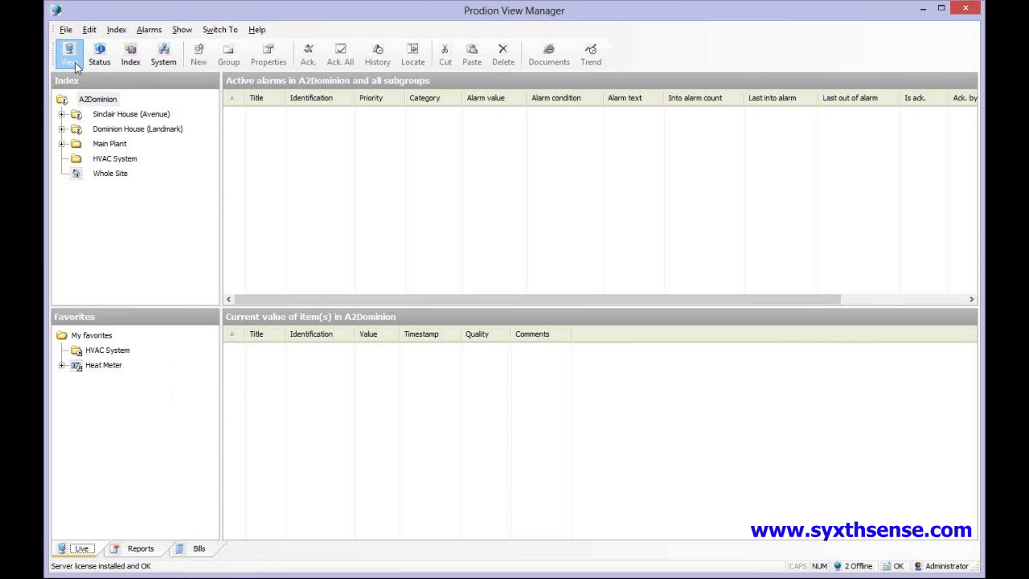
{"action": "left_click", "coordinate": [62, 115]}
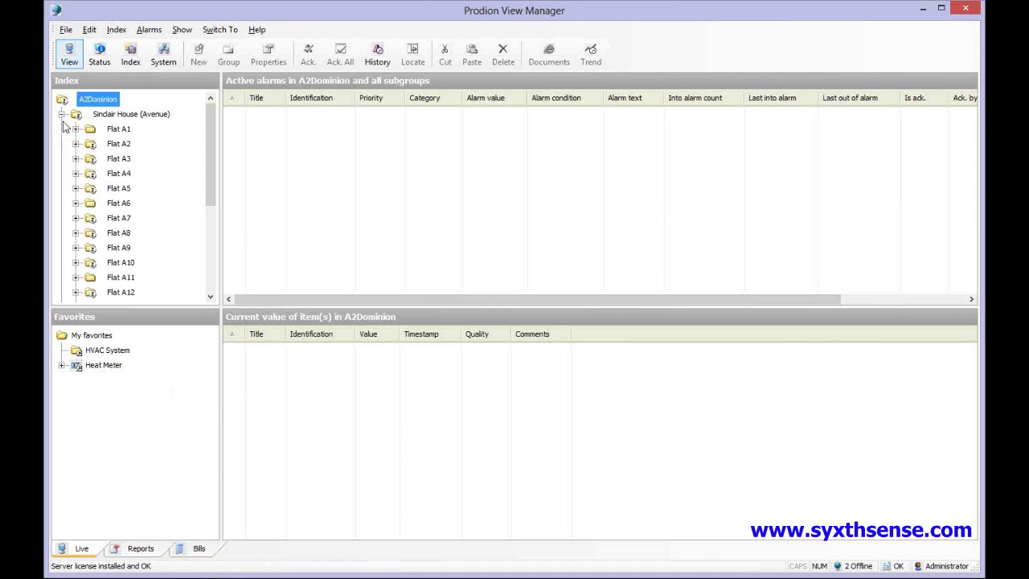
{"action": "left_click", "coordinate": [75, 174]}
{"action": "left_click", "coordinate": [90, 204]}
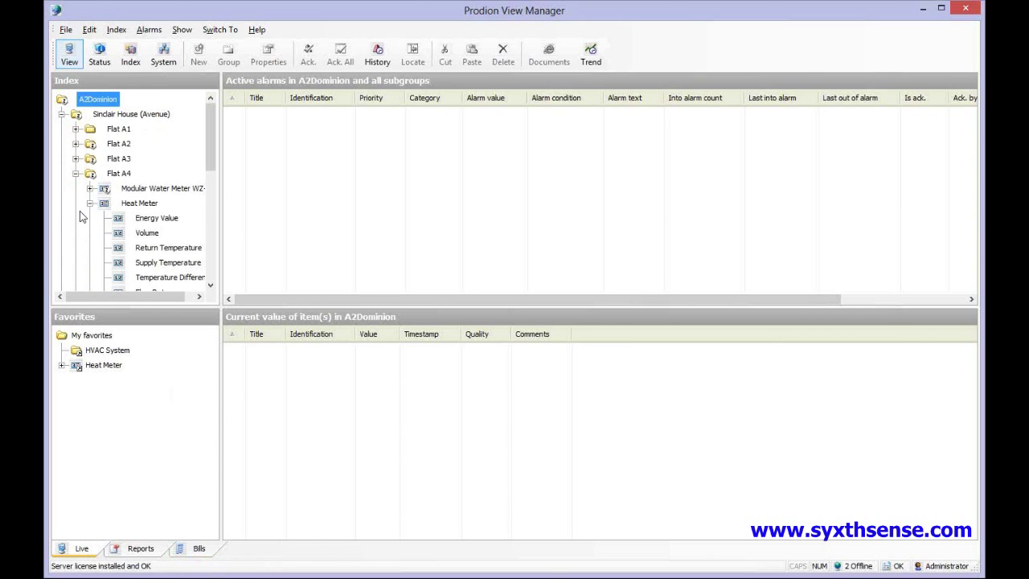
{"action": "left_click", "coordinate": [147, 206]}
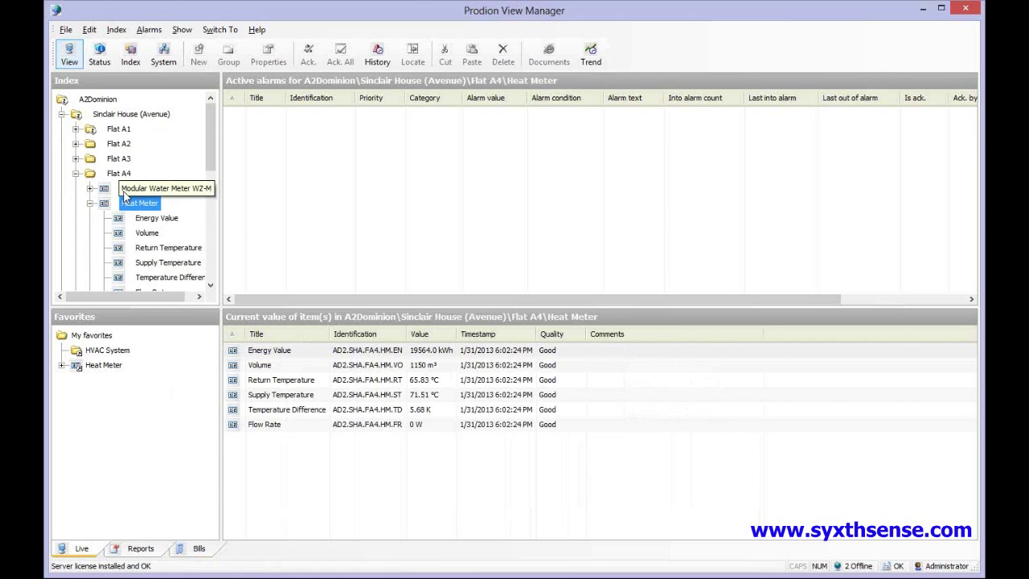
Select the Heat Meter's Energy Value point to show only its 19564.0 kWh reading
{"action": "left_click", "coordinate": [91, 188]}
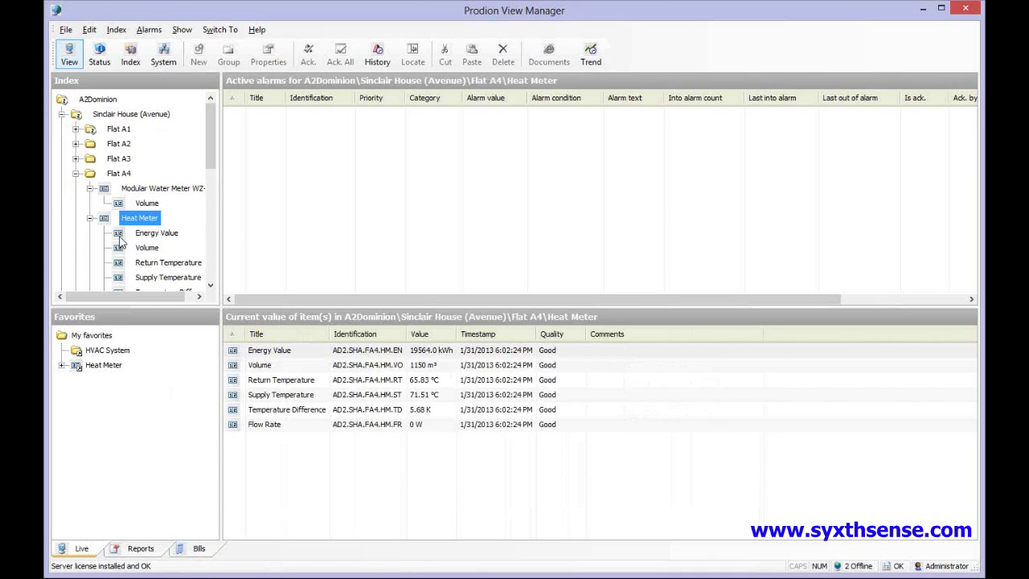
{"action": "left_click", "coordinate": [146, 236]}
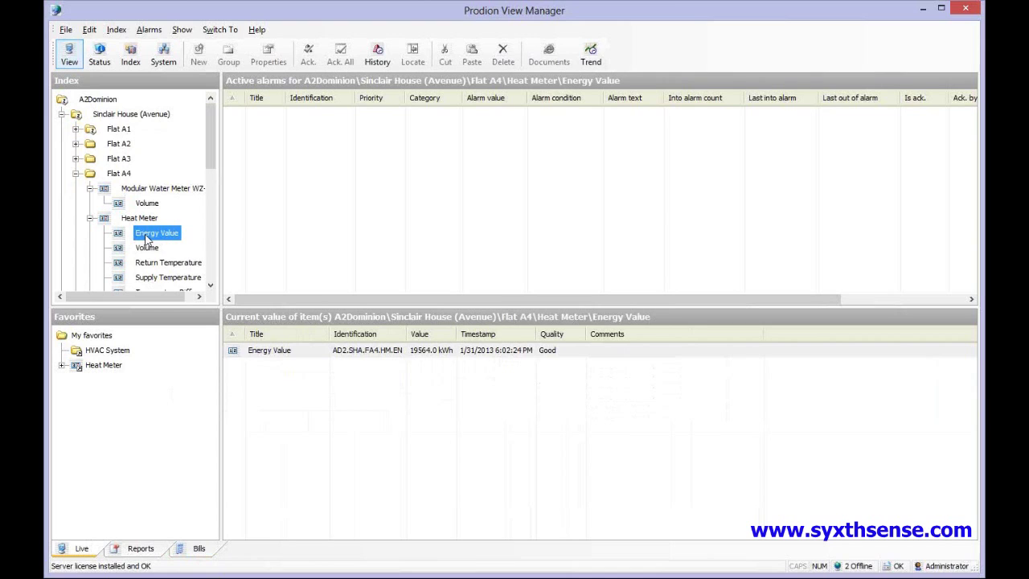
Open a trend of Energy Value with the period set to '6 months back'
{"action": "right_click", "coordinate": [146, 238]}
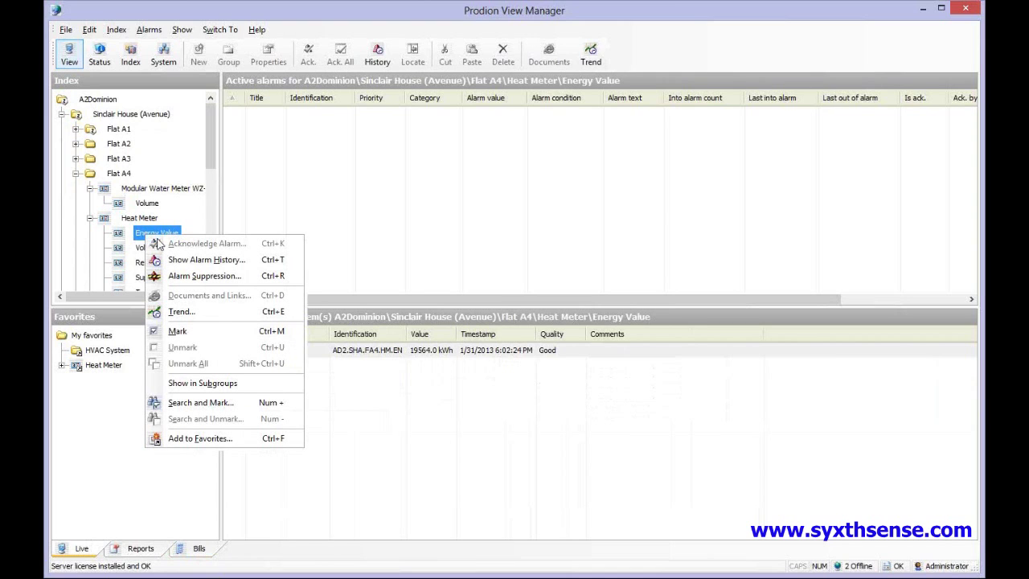
{"action": "left_click", "coordinate": [181, 312]}
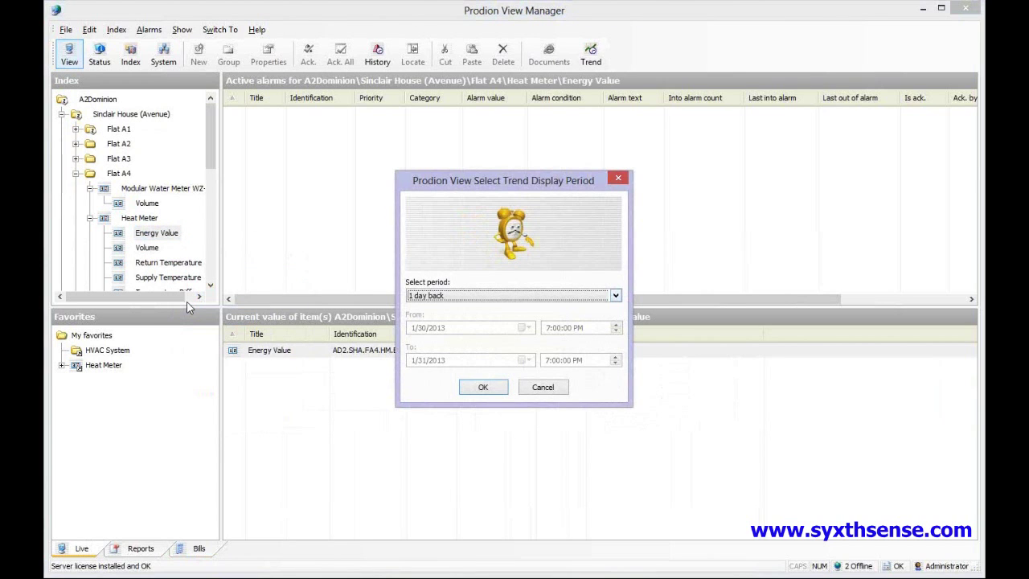
{"action": "left_click", "coordinate": [619, 297]}
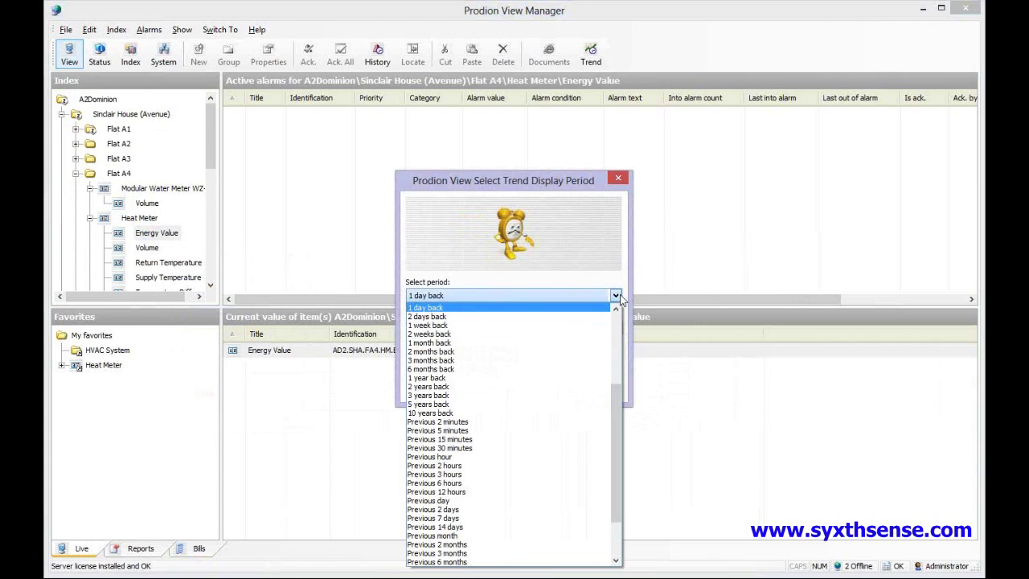
{"action": "left_click", "coordinate": [531, 370]}
{"action": "left_click", "coordinate": [487, 393]}
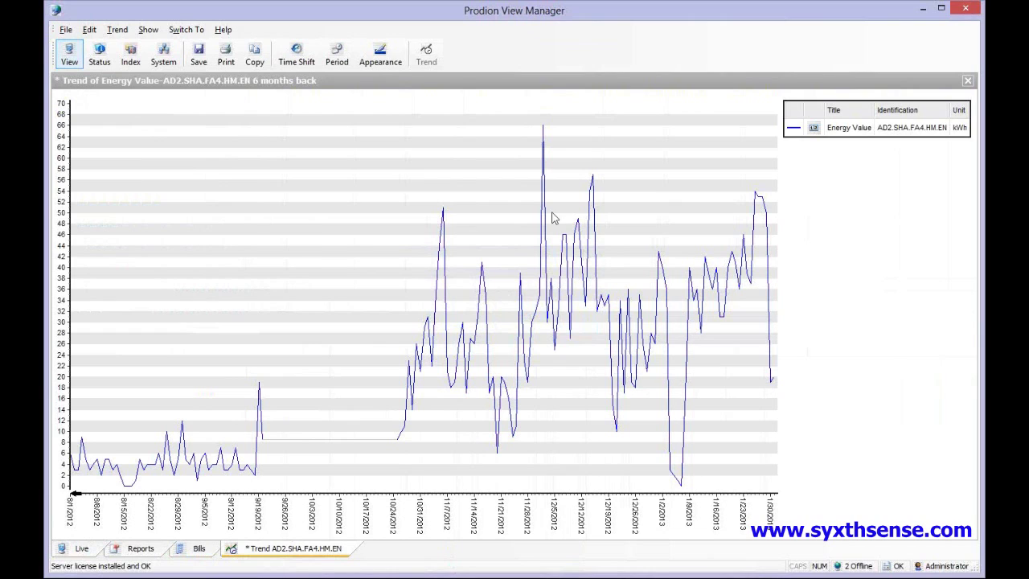
In the trend's Appearance settings, turn on Show data points and Show value labels
{"action": "right_click", "coordinate": [523, 296]}
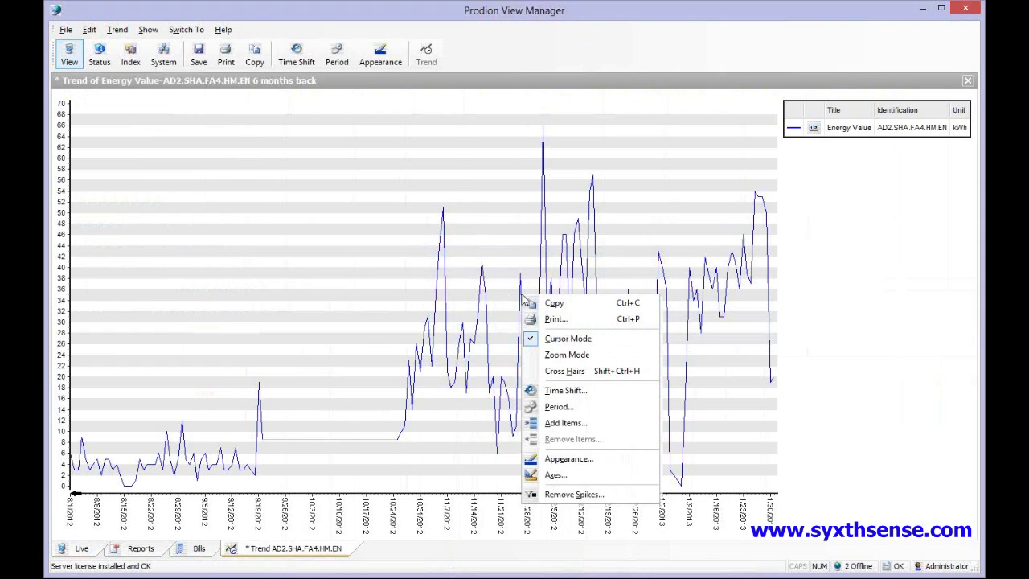
{"action": "left_click", "coordinate": [555, 460]}
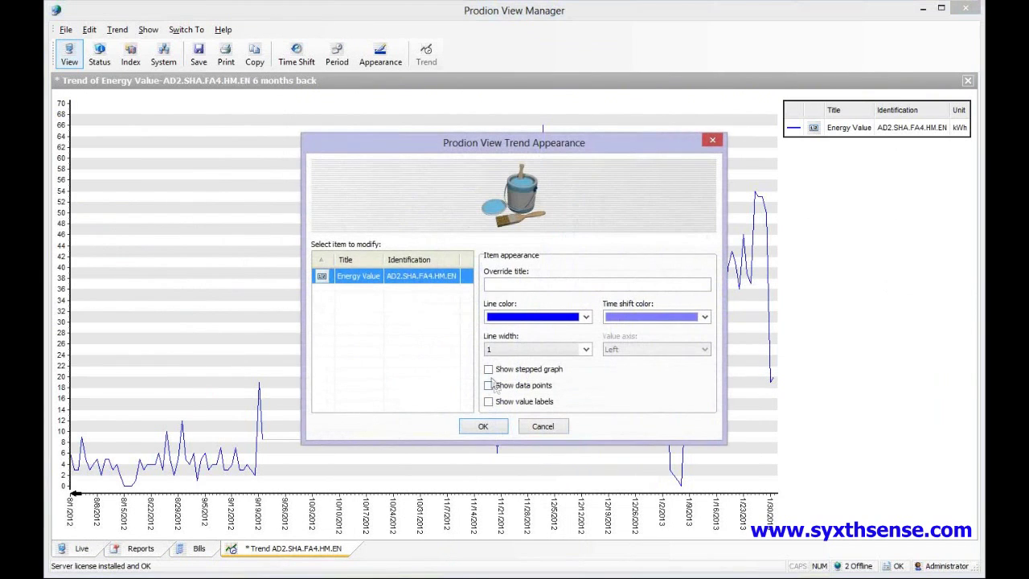
{"action": "left_click", "coordinate": [490, 387]}
{"action": "left_click", "coordinate": [489, 402]}
{"action": "left_click", "coordinate": [490, 431]}
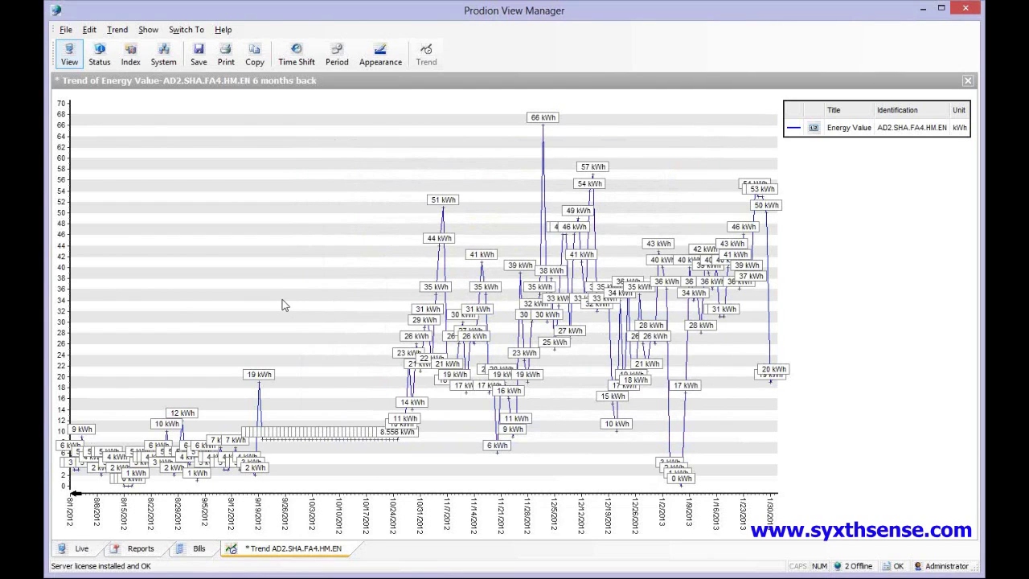
Use Zoom Mode to zoom the trend step by step into the first week of December 2012
{"action": "right_click", "coordinate": [632, 231]}
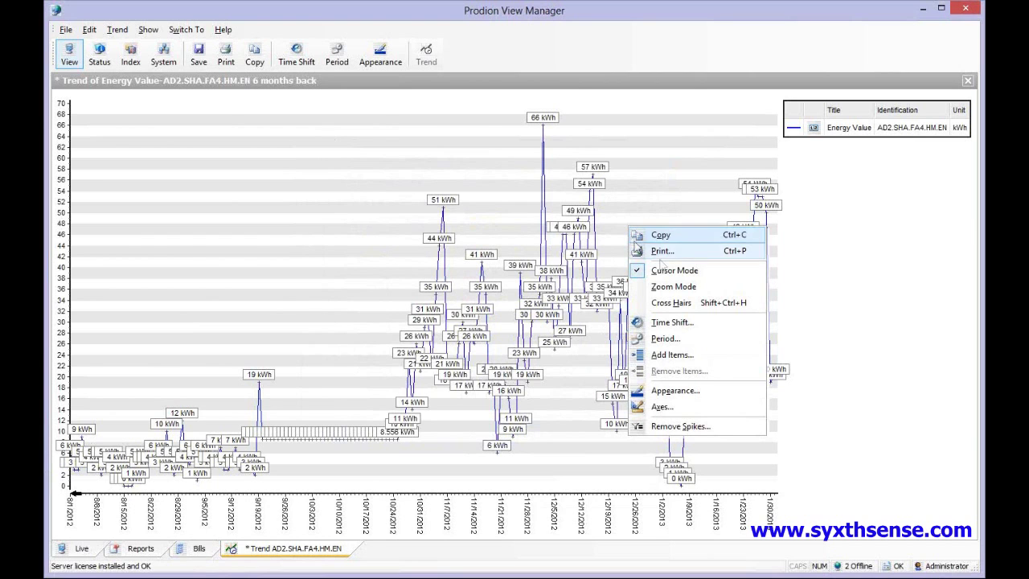
{"action": "left_click", "coordinate": [673, 286]}
{"action": "left_click", "coordinate": [540, 246]}
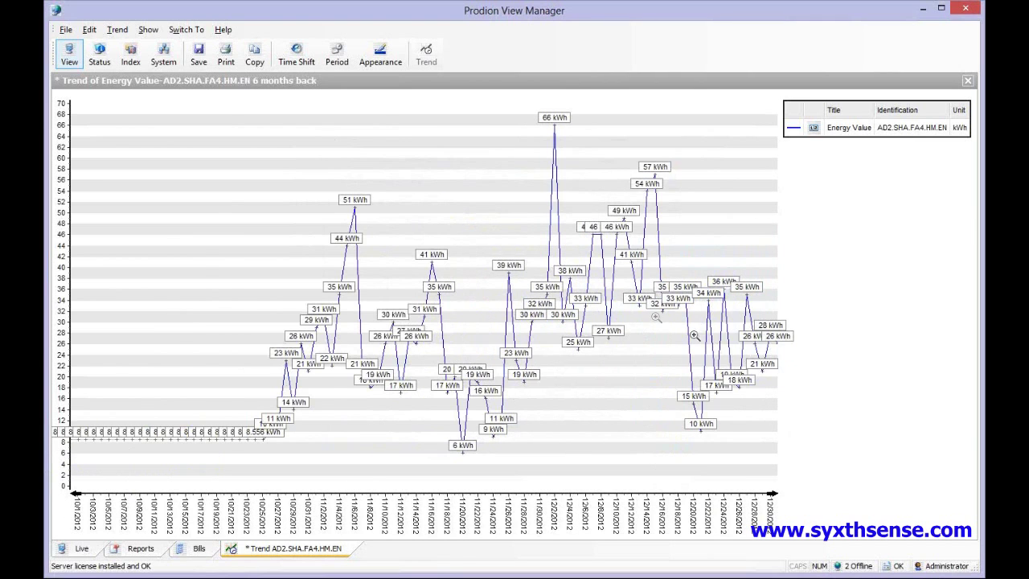
{"action": "left_click", "coordinate": [582, 299]}
{"action": "left_click", "coordinate": [583, 299]}
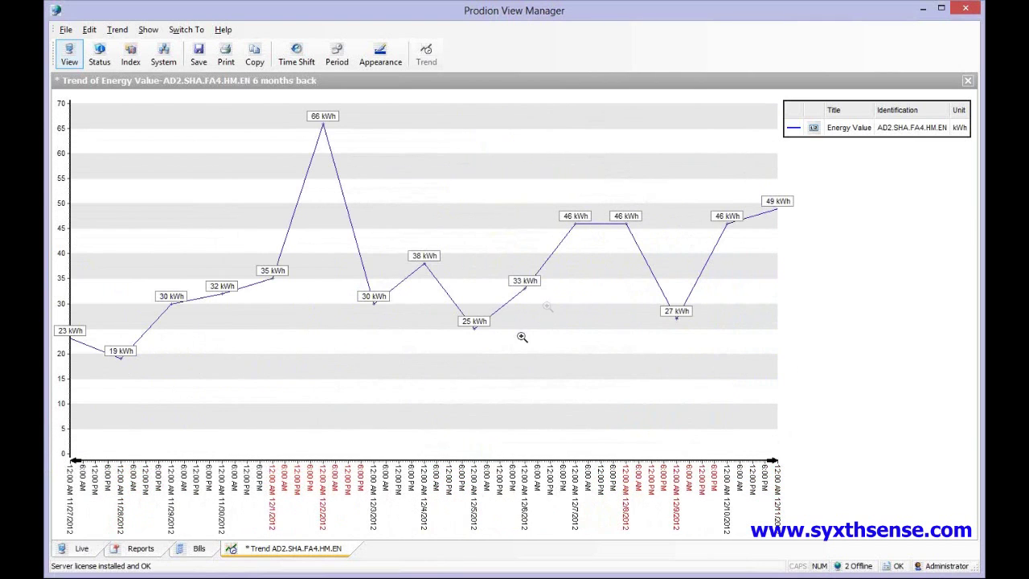
{"action": "left_click", "coordinate": [575, 316]}
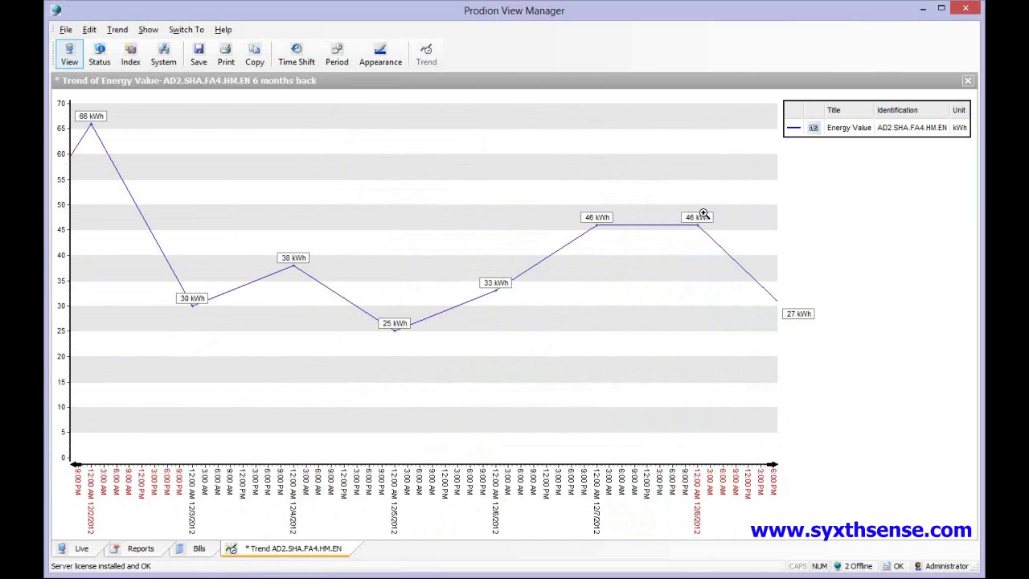
Close the trend without saving it as a report and collapse Flat A4
{"action": "left_click", "coordinate": [968, 83]}
{"action": "left_click", "coordinate": [537, 317]}
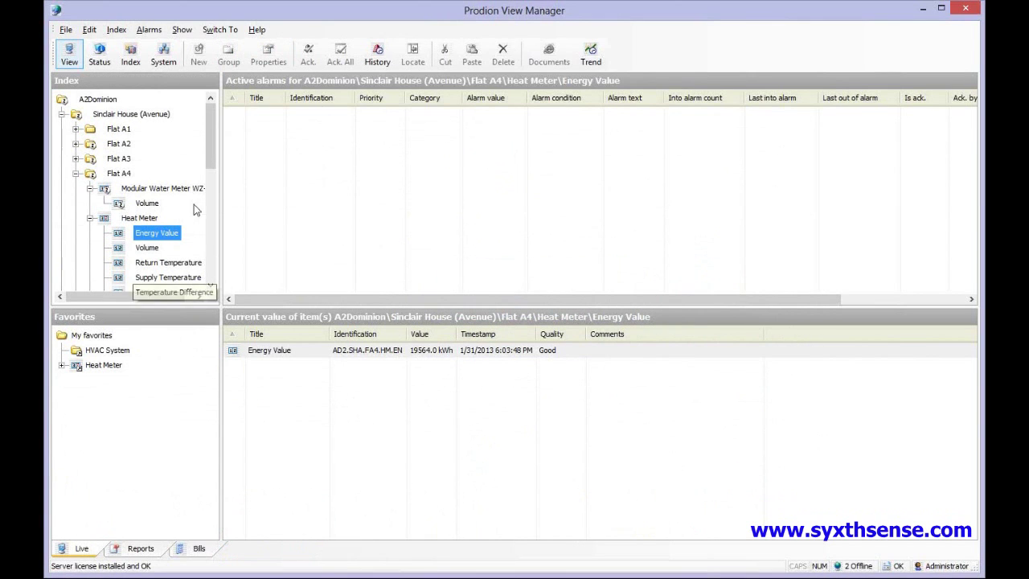
{"action": "left_click", "coordinate": [76, 173]}
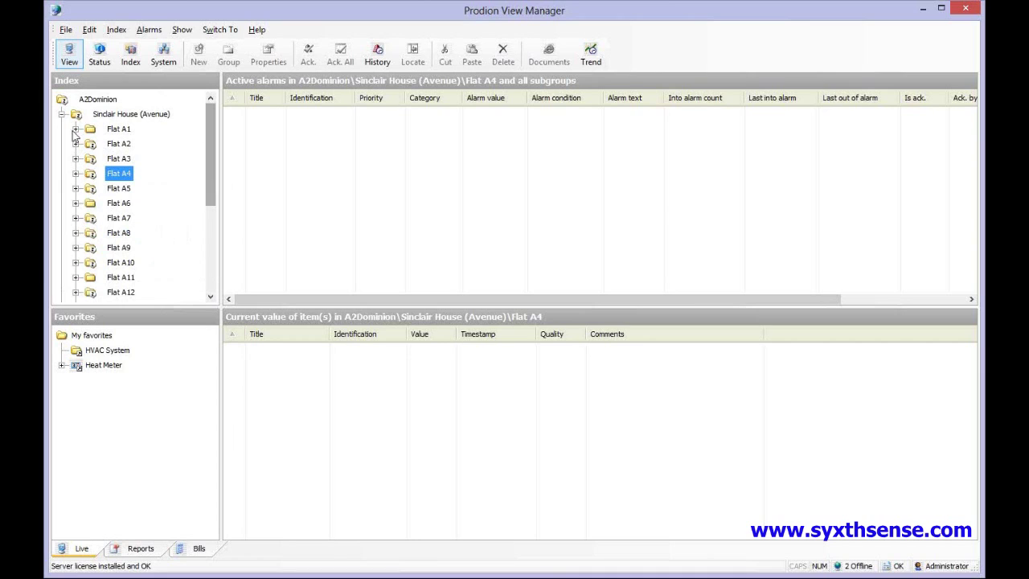
{"action": "left_click", "coordinate": [214, 244]}
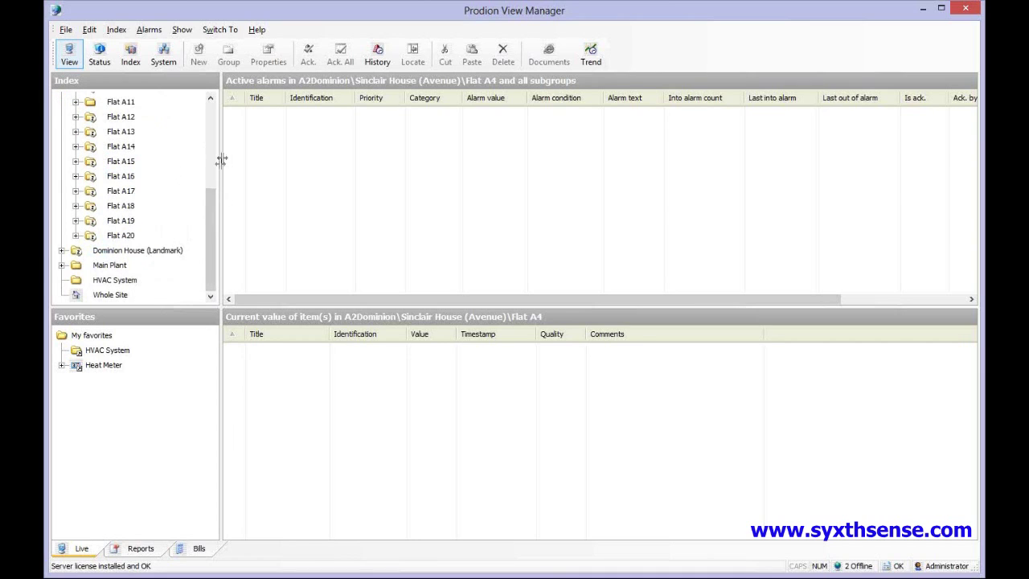
Select Main Plant > Main Water Meter > Water Consumption in the Index tree
{"action": "left_click", "coordinate": [62, 266]}
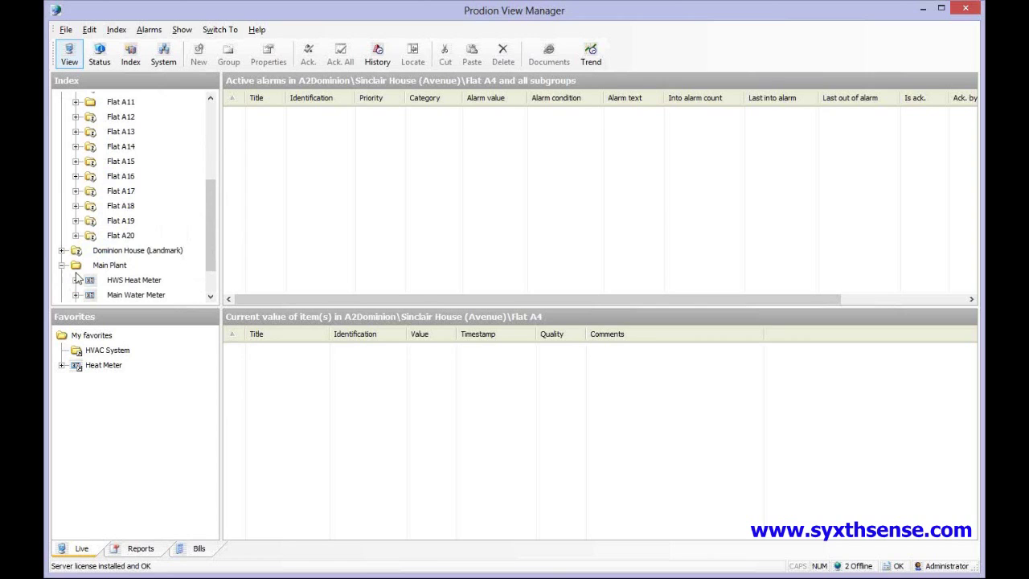
{"action": "left_click", "coordinate": [210, 171]}
{"action": "left_click", "coordinate": [62, 114]}
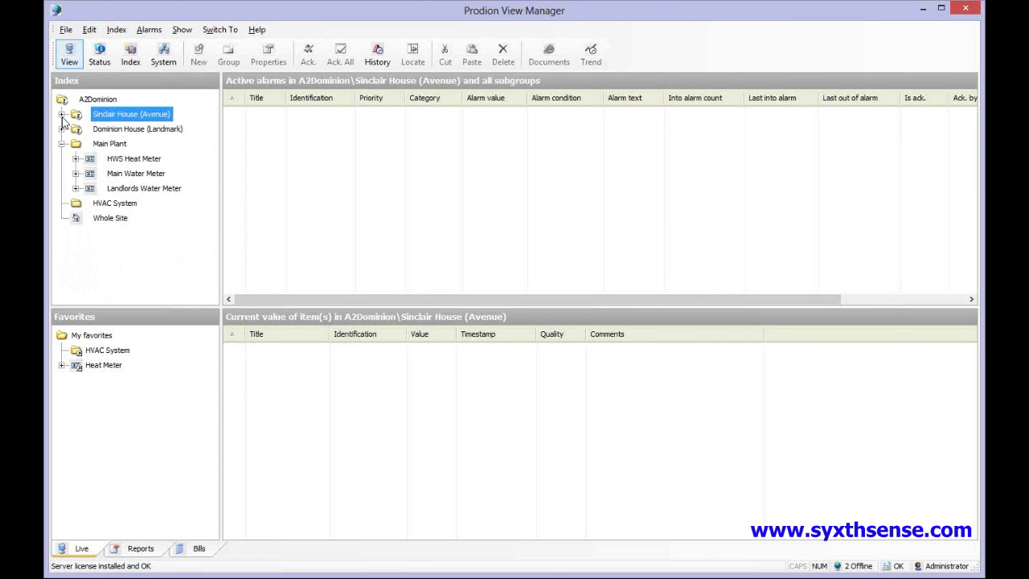
{"action": "left_click", "coordinate": [76, 174]}
{"action": "left_click", "coordinate": [165, 190]}
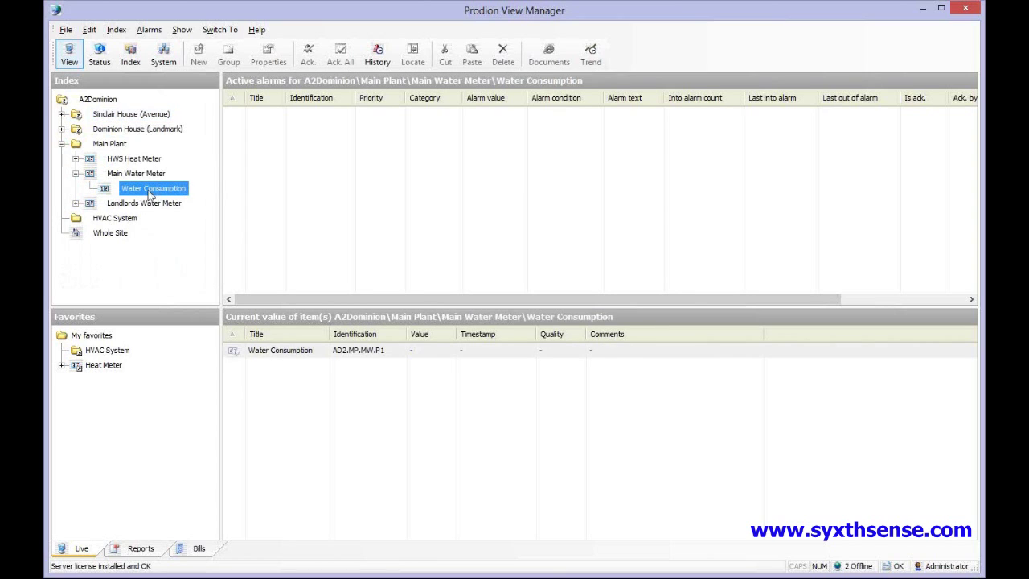